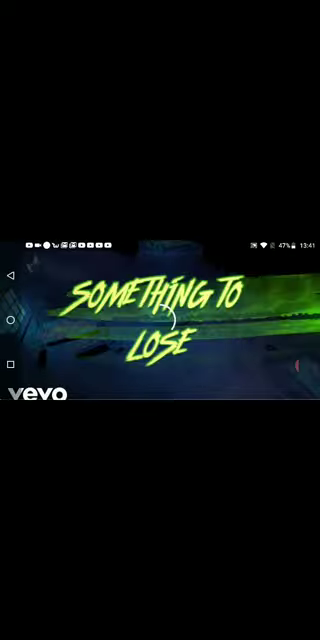
Leave the full-screen Vevo video for the Android home screen with the Home button
{"action": "key", "text": "Home"}
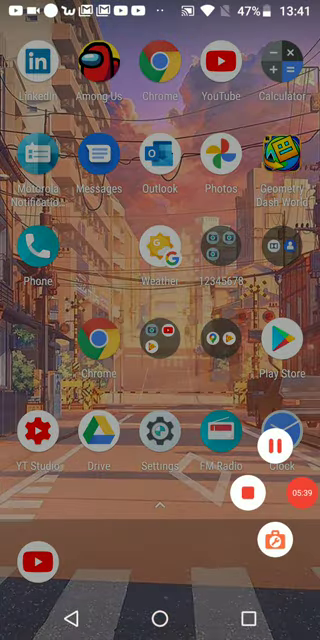